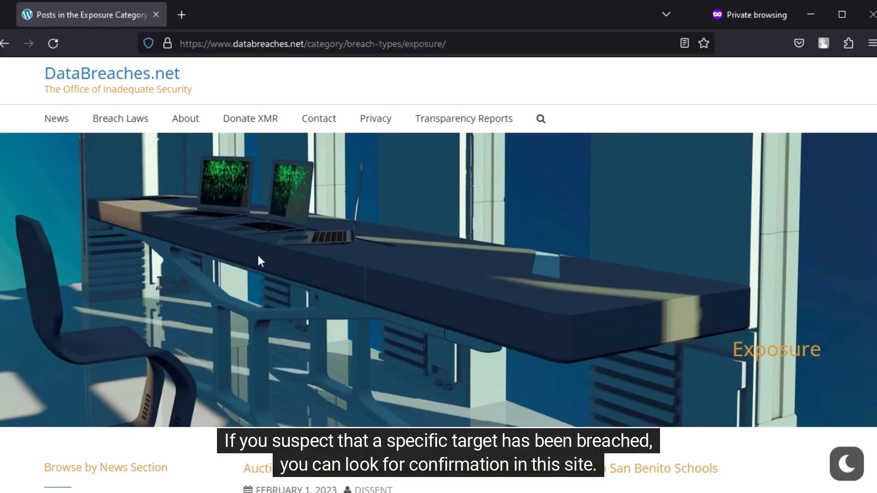
Switch DataBreaches.net's news section to Hack (5,826) and browse its posts
scroll(220, 211, down, 5)
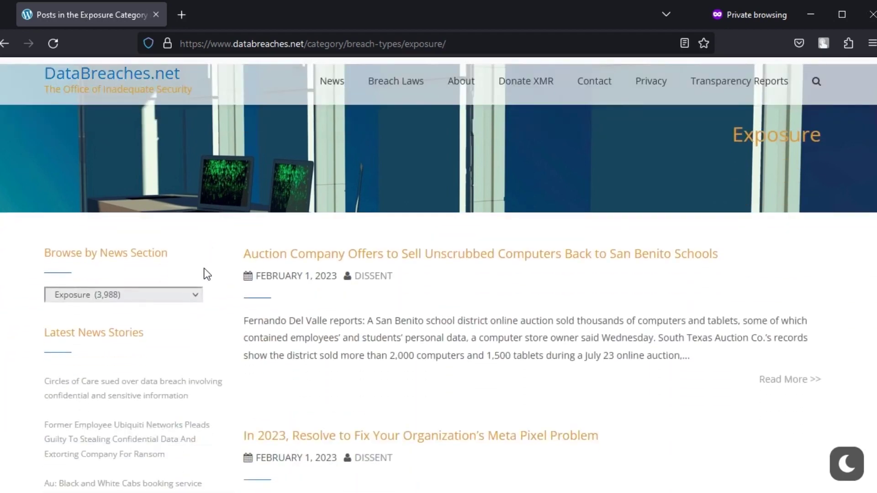
click(198, 295)
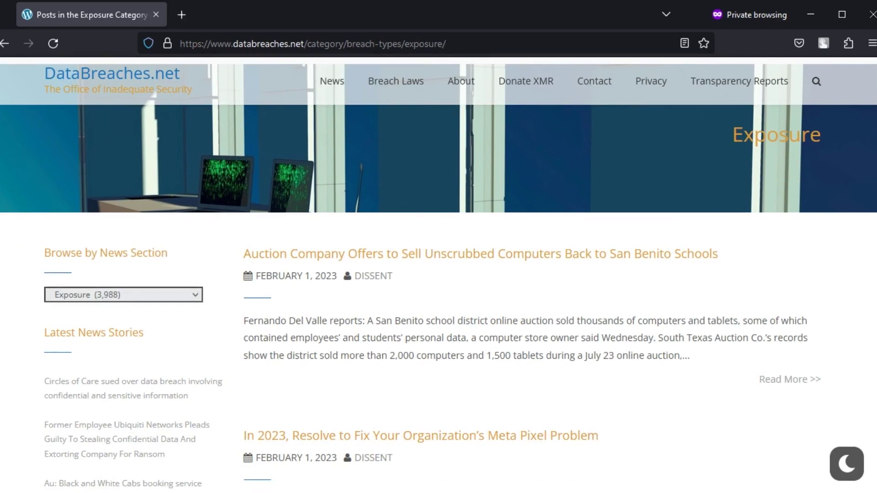
click(66, 193)
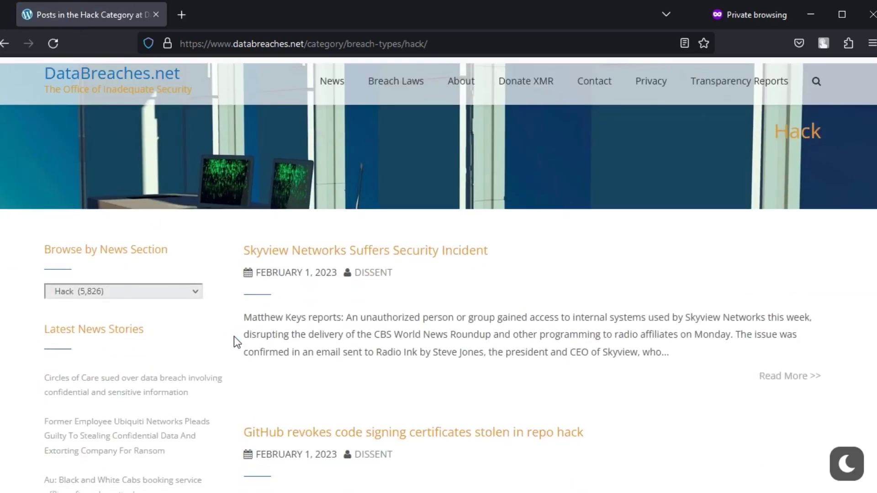
scroll(233, 337, down, 2)
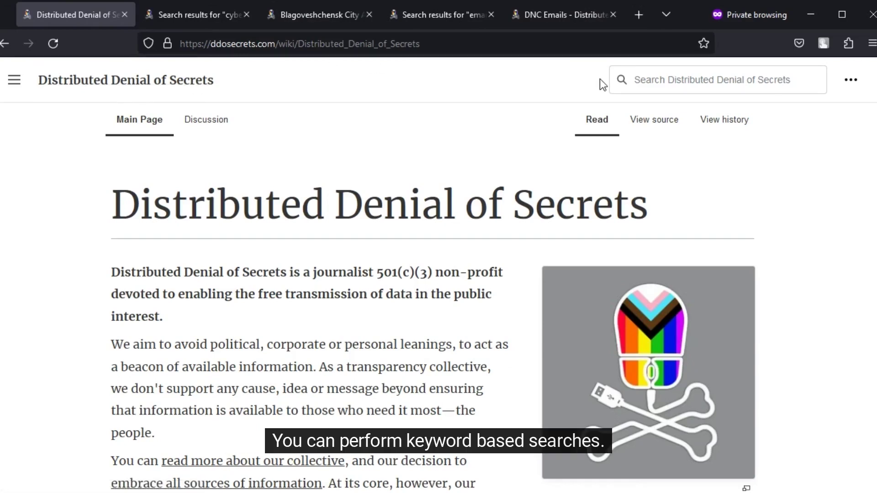
Review the cyberwar search results, then read the Blagoveshchensk City Administration dataset page
click(181, 11)
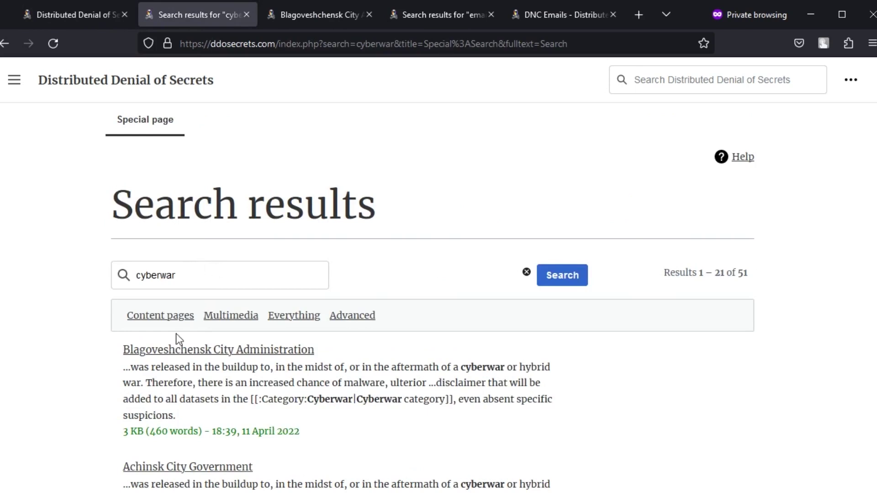
click(301, 16)
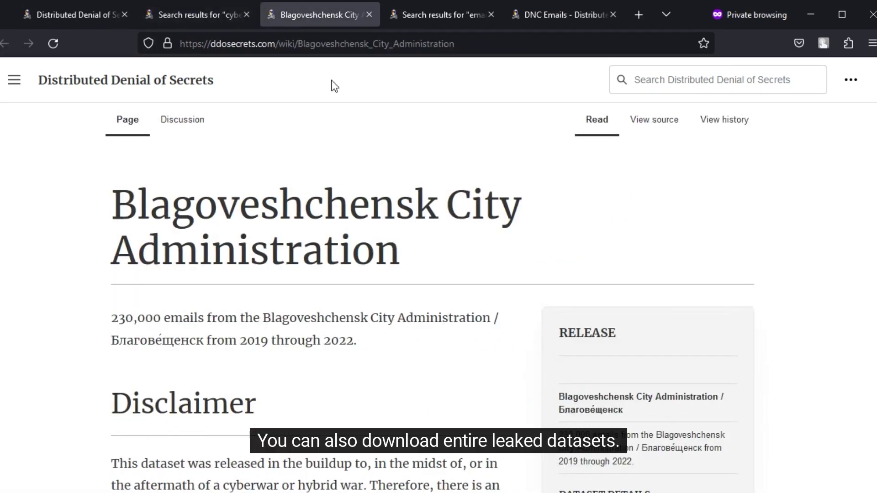
scroll(490, 249, down, 5)
scroll(490, 245, down, 3)
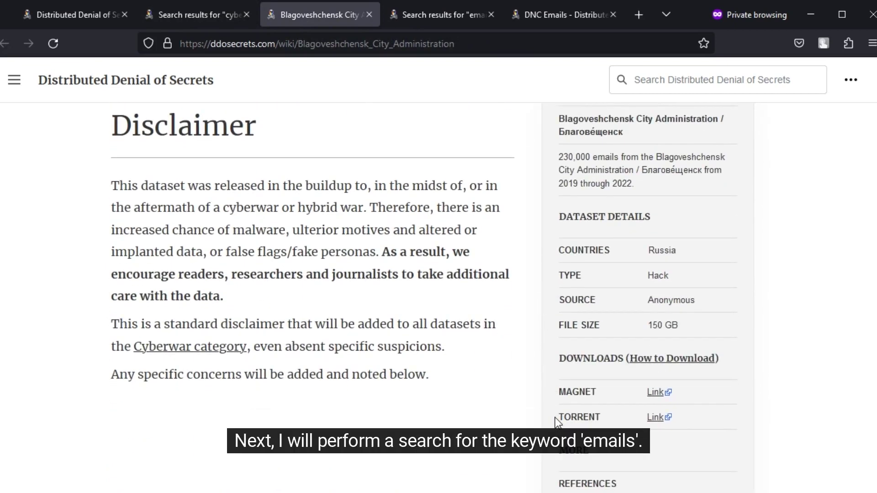
Scan the 'emails' search results, then read the DNC Emails dataset page
click(459, 16)
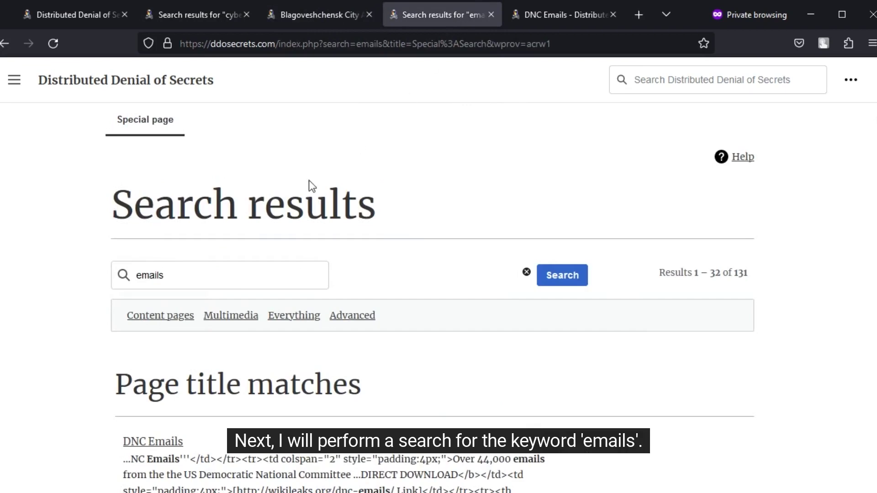
scroll(179, 275, down, 1)
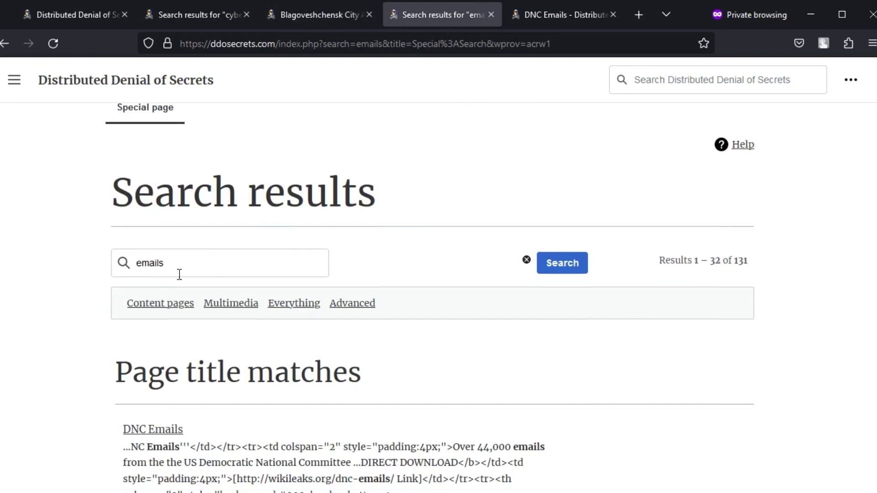
scroll(196, 306, down, 2)
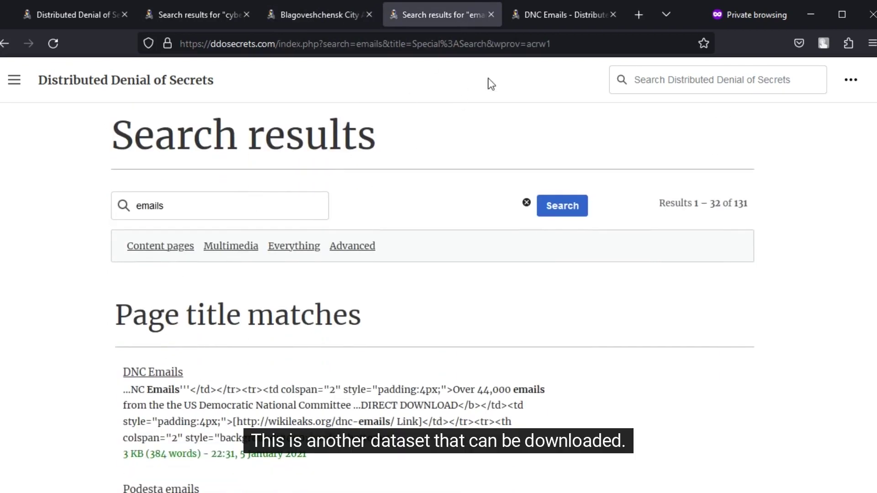
click(568, 15)
scroll(495, 166, down, 3)
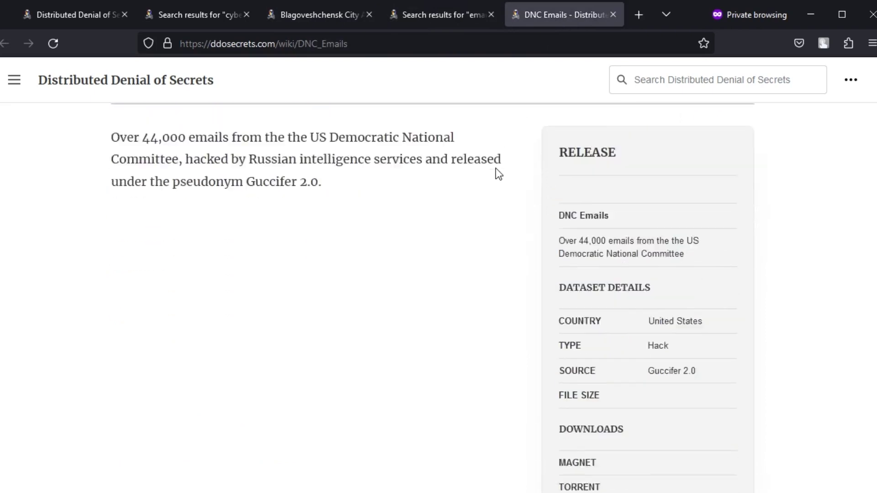
scroll(495, 168, down, 2)
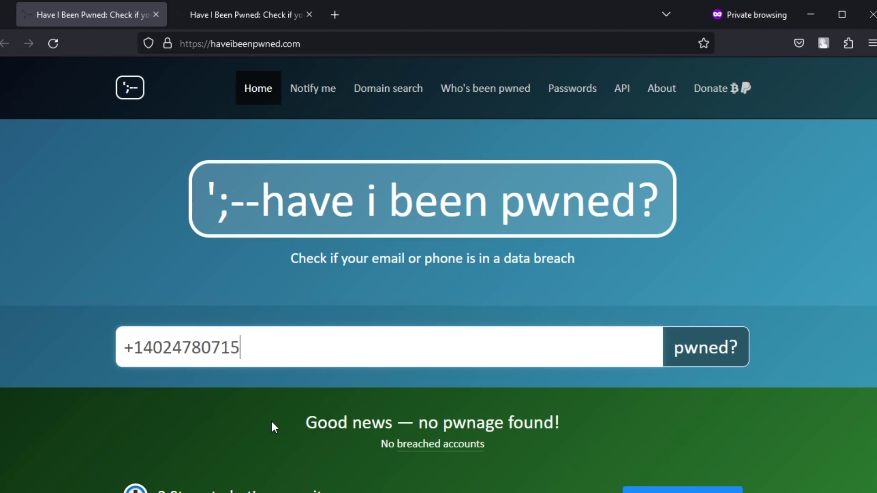
Show the e-mail address check result and scroll to its 3 breaches
click(277, 9)
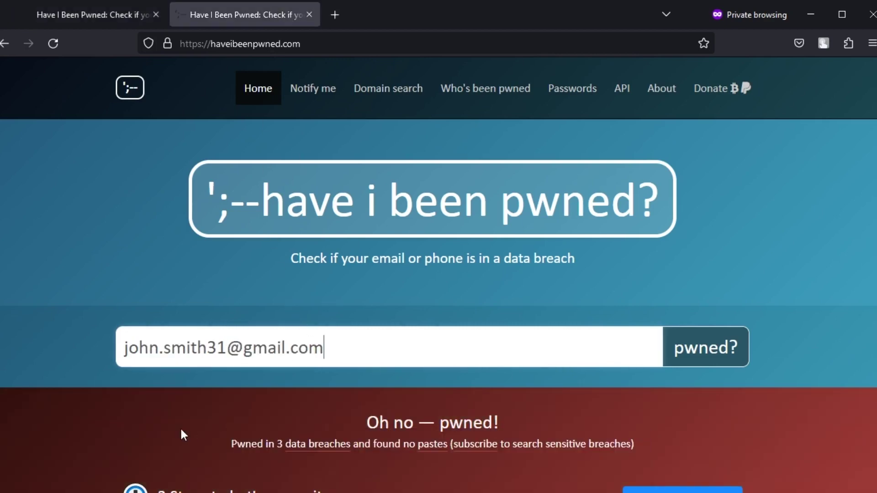
scroll(185, 421, down, 2)
scroll(190, 415, down, 12)
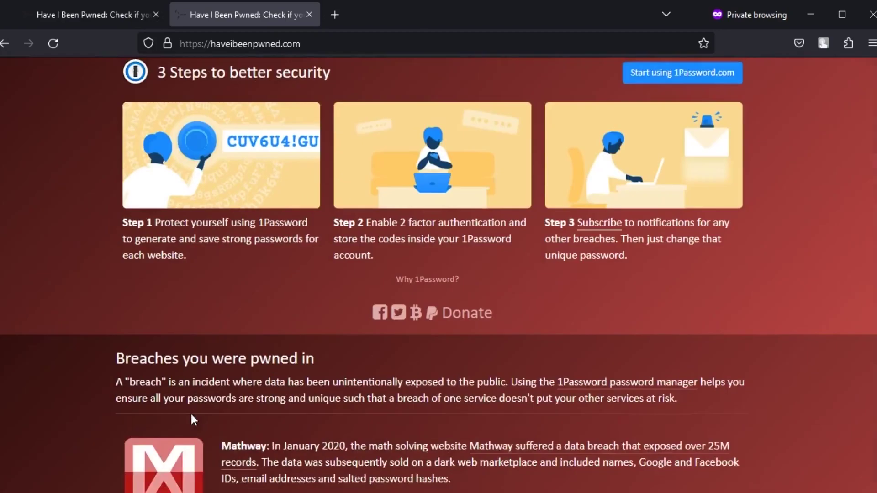
scroll(192, 420, down, 3)
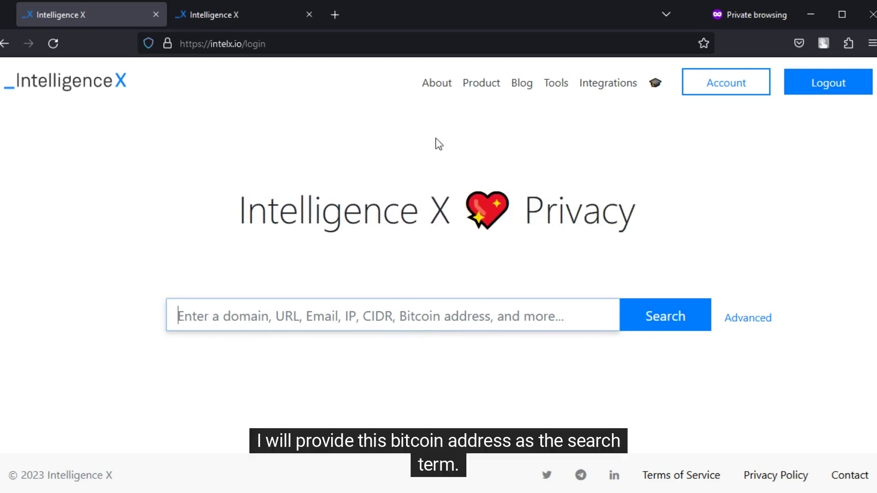
Show and scroll the Intelligence X hits for the bitcoin address
click(212, 17)
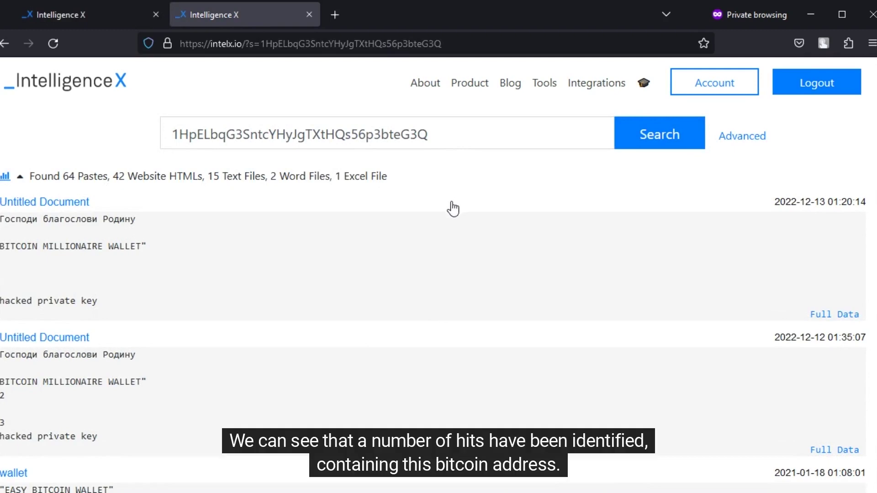
scroll(444, 222, down, 2)
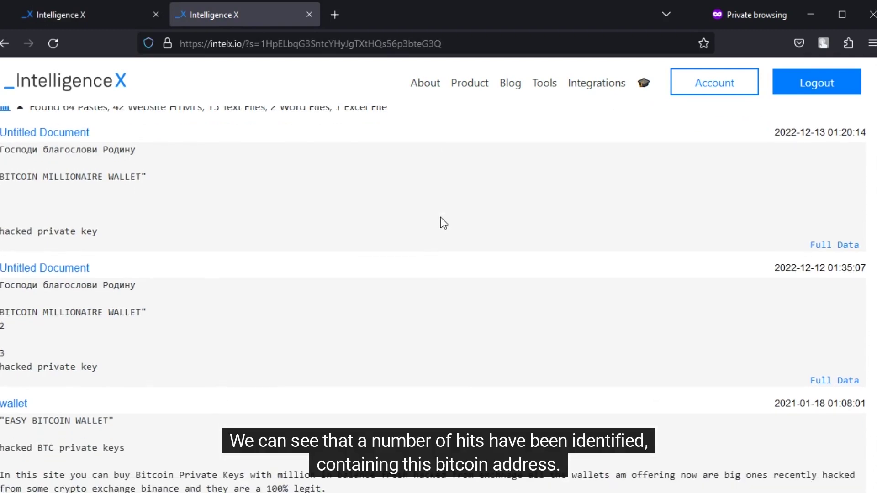
scroll(443, 222, down, 2)
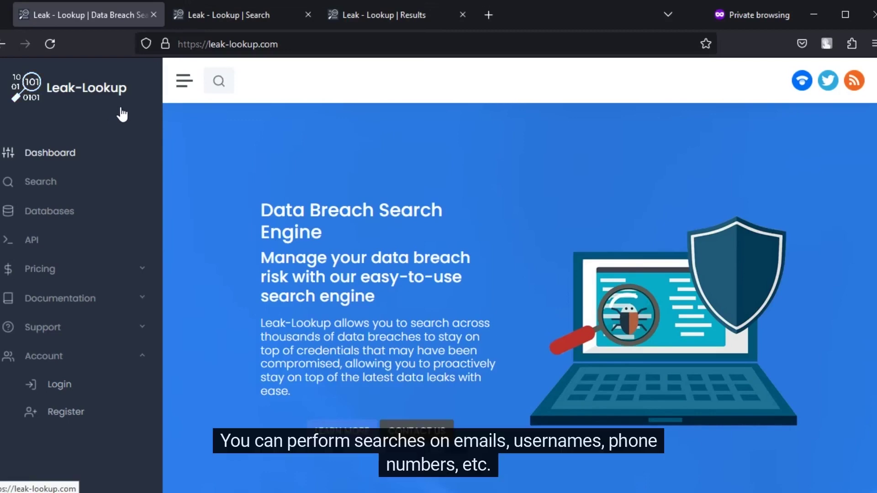
Check Leak-Lookup's searchable fields, keeping Username, then view the fling.com and zynga.com results
click(233, 17)
click(338, 229)
scroll(322, 300, down, 1)
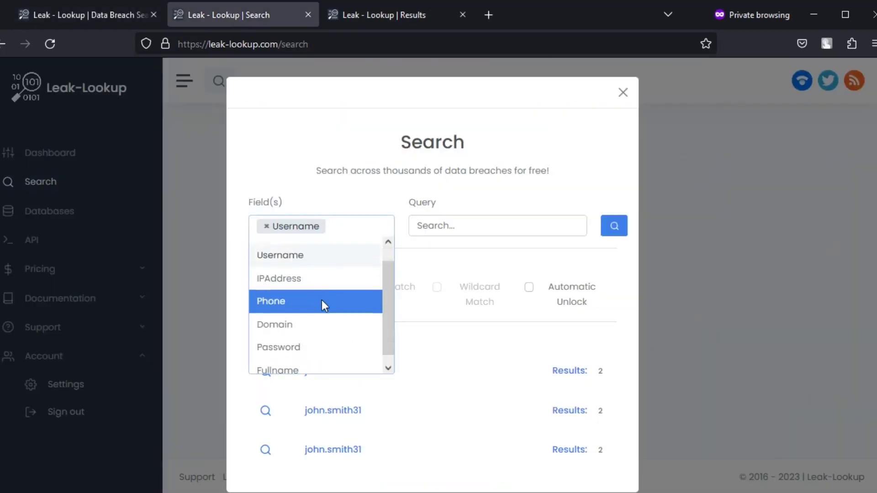
click(412, 261)
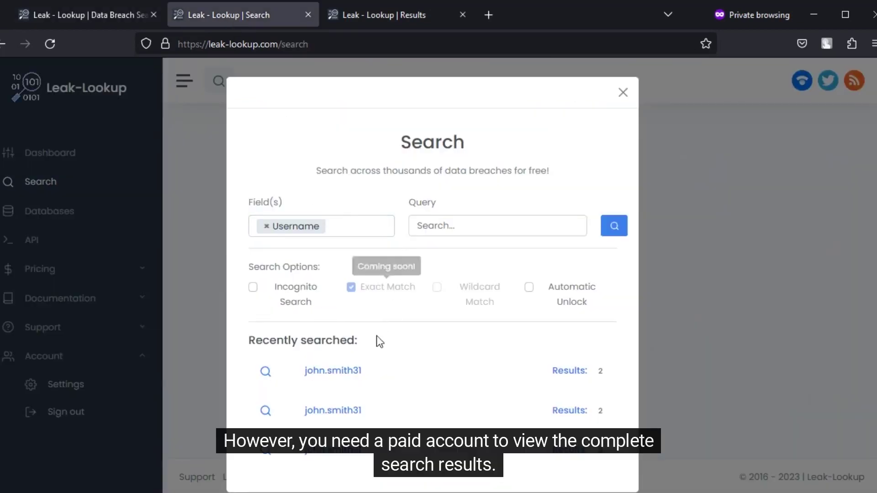
click(369, 16)
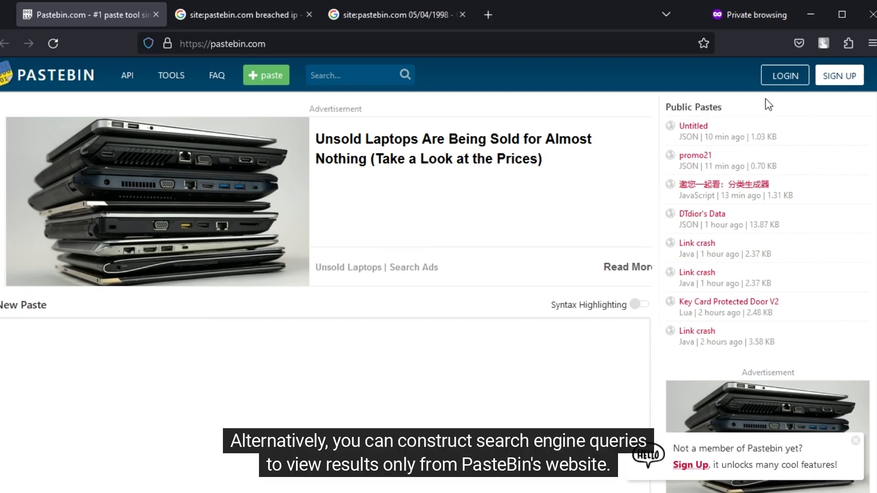
Review the site:pastebin.com breached ip results, then the date search's 3 pastes
click(240, 13)
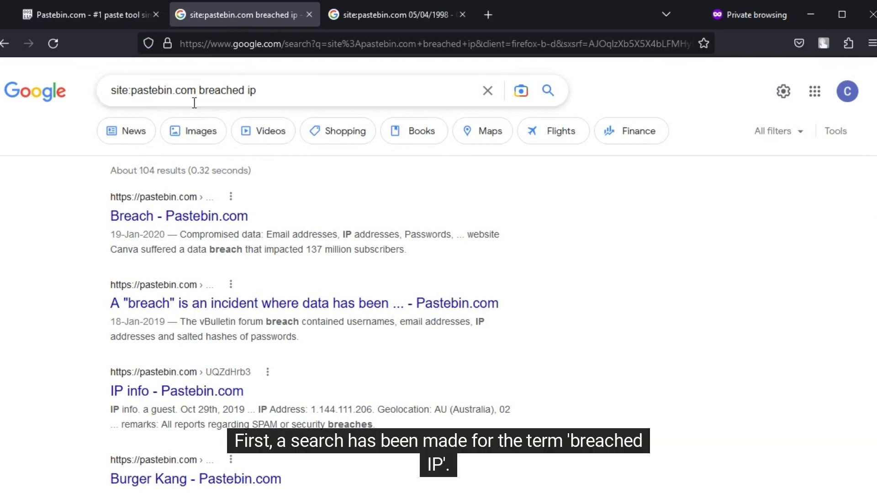
scroll(274, 100, down, 3)
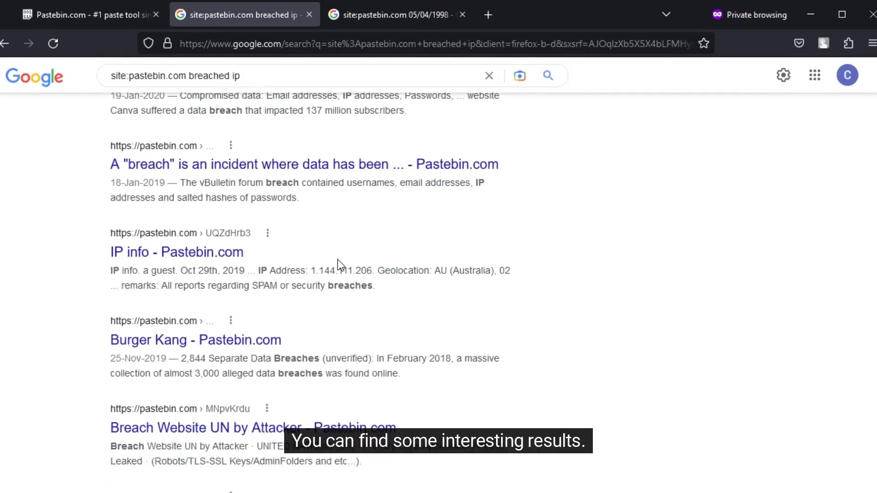
scroll(338, 260, down, 3)
scroll(367, 325, down, 2)
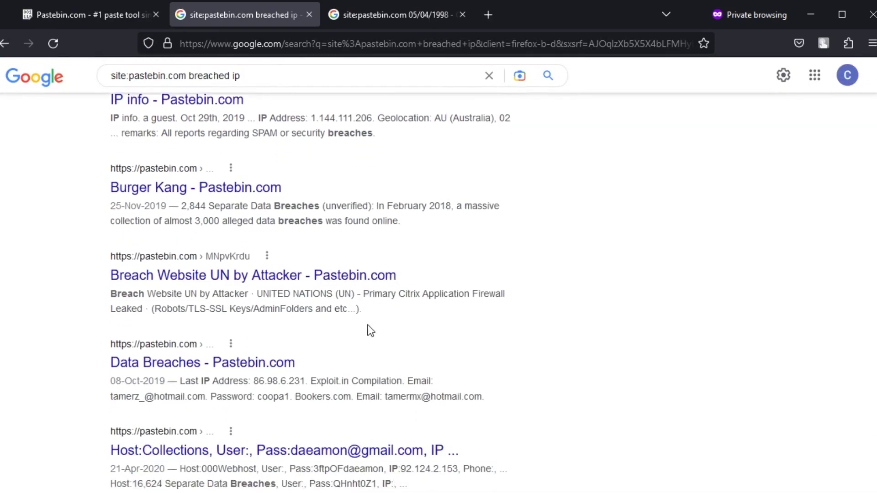
scroll(355, 358, down, 2)
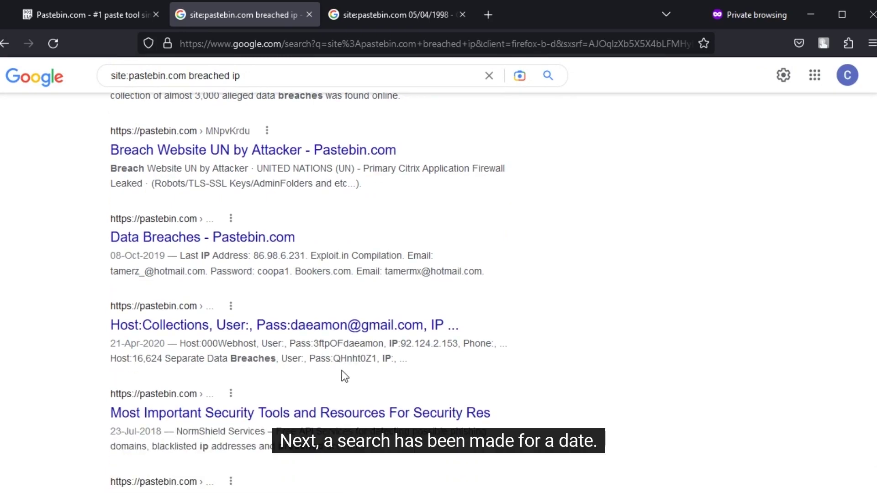
click(385, 16)
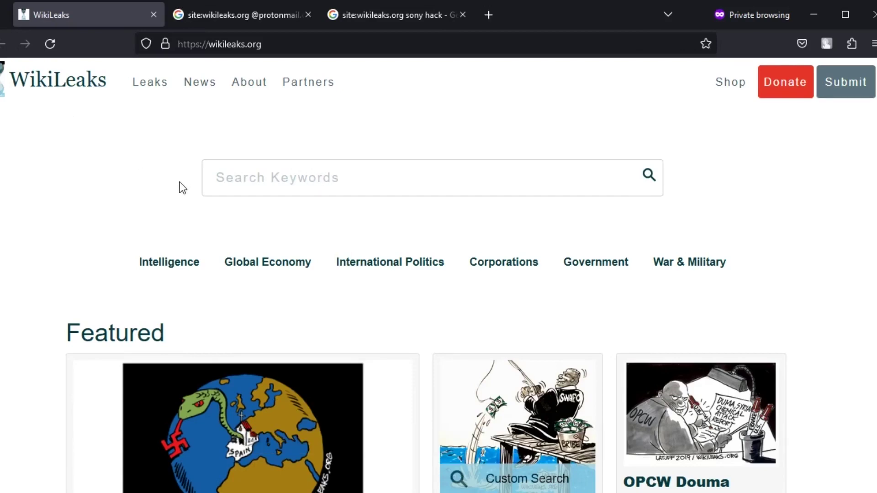
click(228, 15)
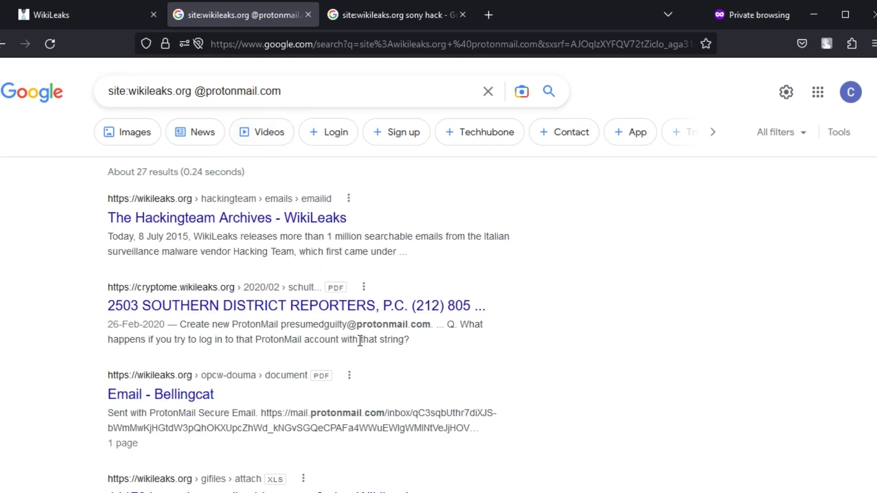
scroll(362, 410, down, 2)
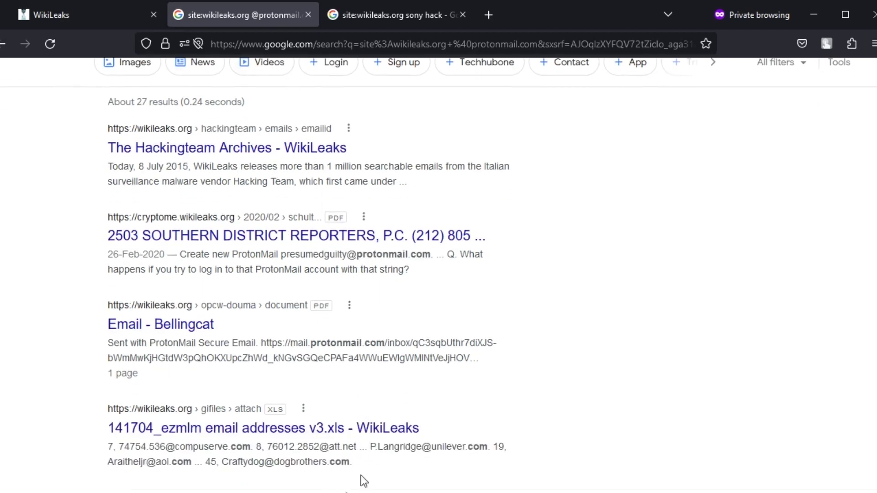
scroll(361, 473, down, 2)
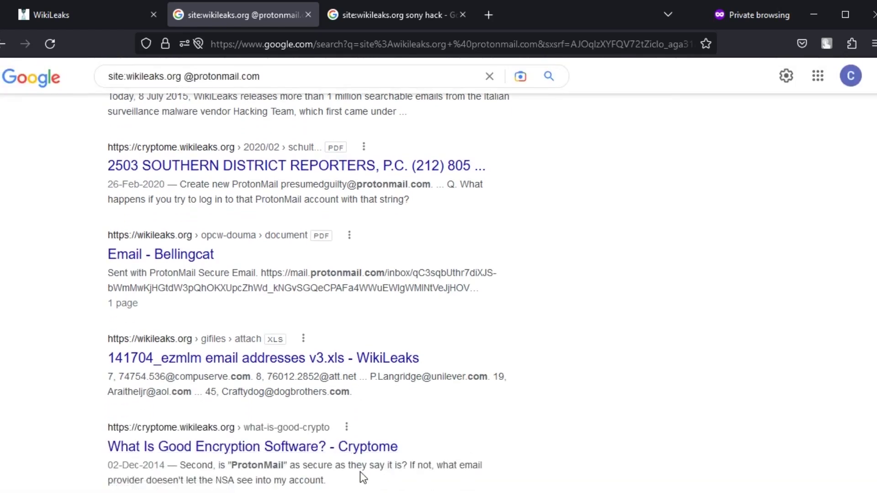
scroll(360, 472, down, 4)
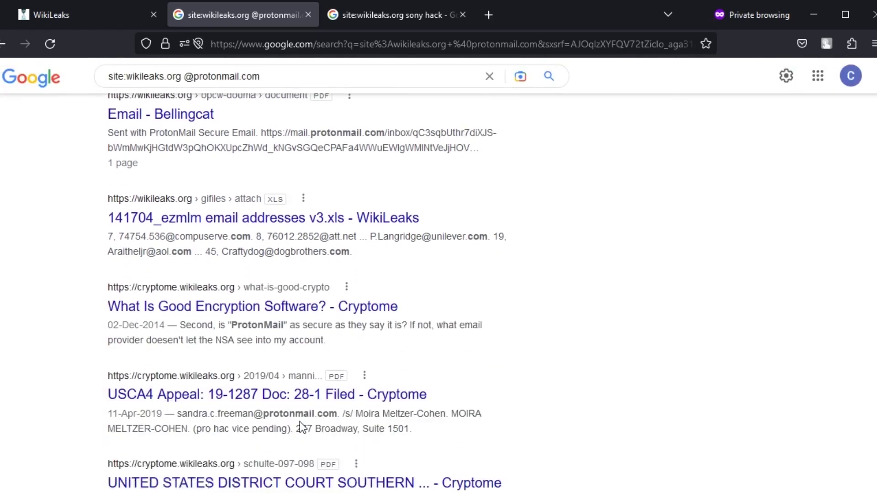
click(382, 16)
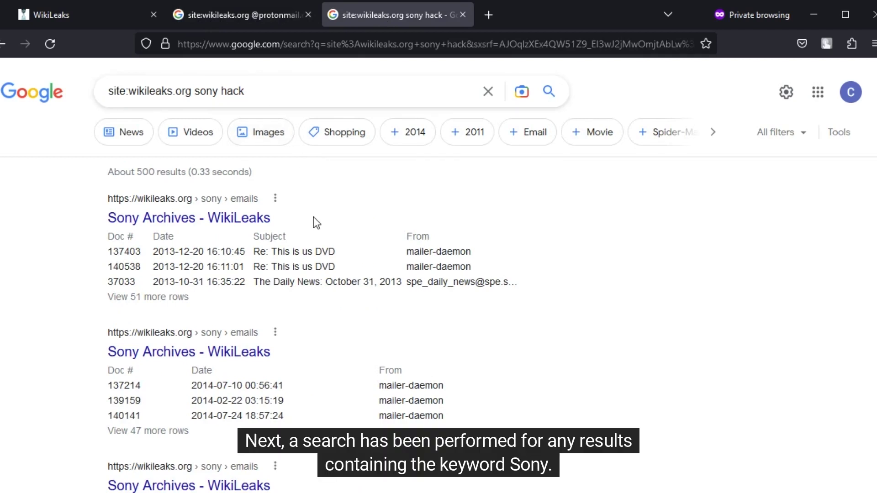
scroll(313, 216, down, 2)
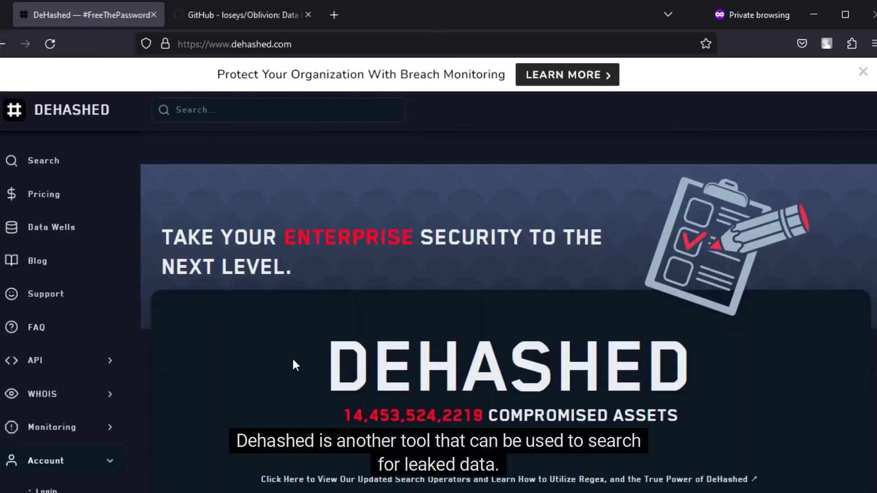
List DeHashed's searchable fields, then switch to the Oblivion GitHub page
scroll(293, 361, down, 2)
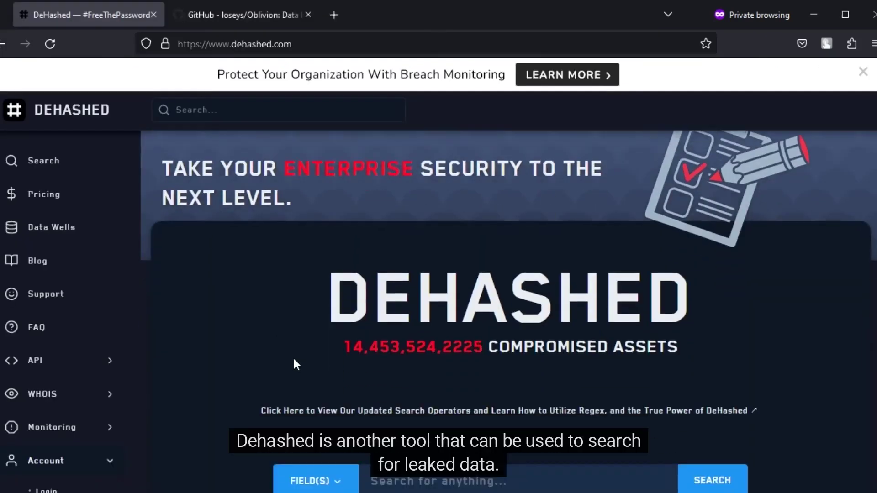
scroll(295, 361, down, 2)
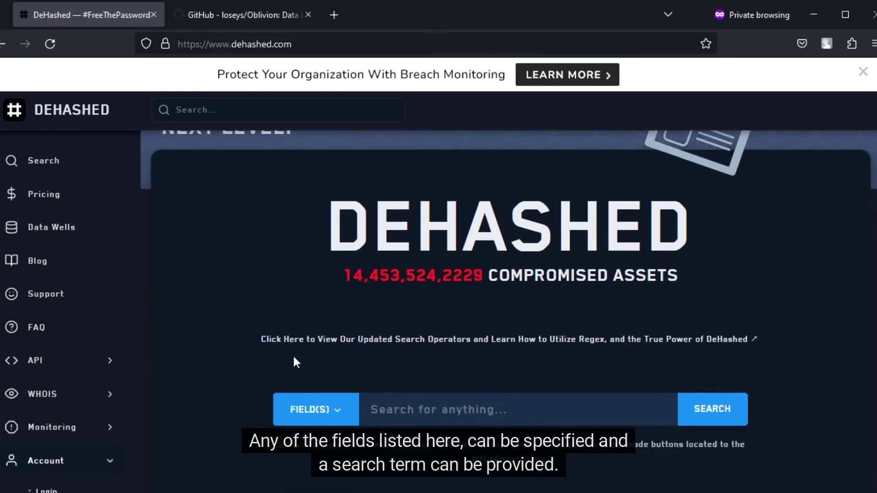
click(344, 418)
scroll(338, 247, down, 2)
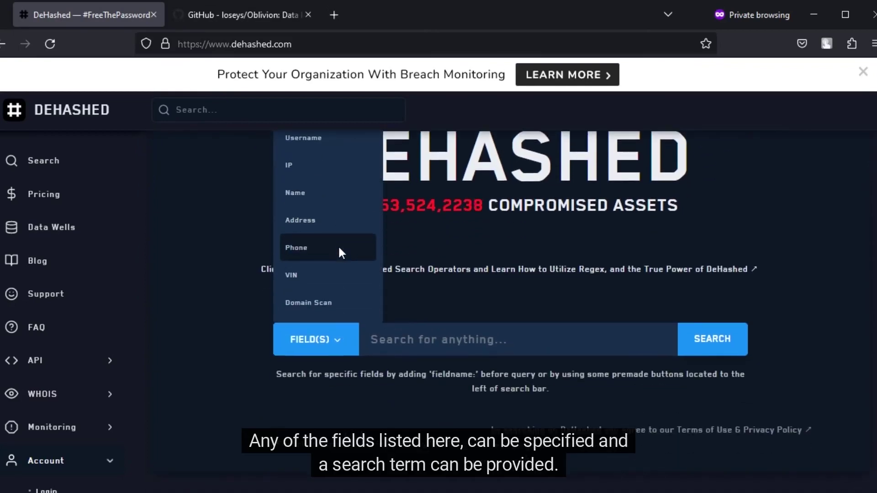
scroll(338, 246, up, 2)
click(446, 377)
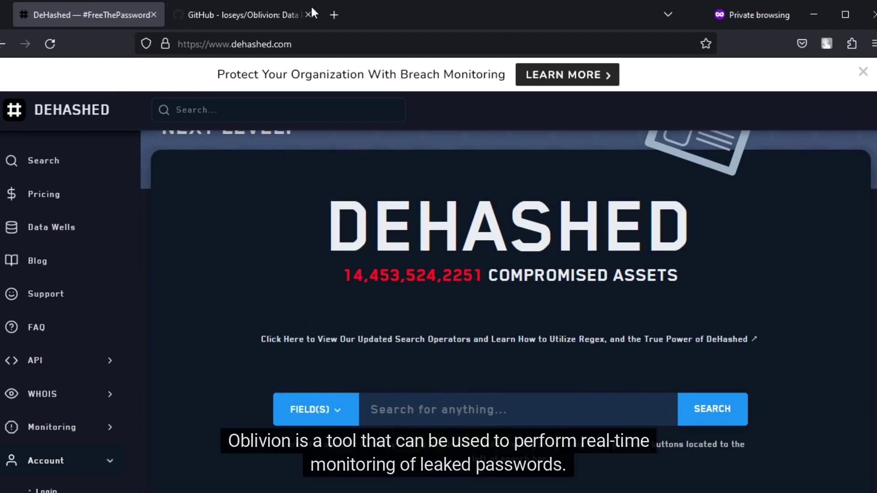
click(256, 14)
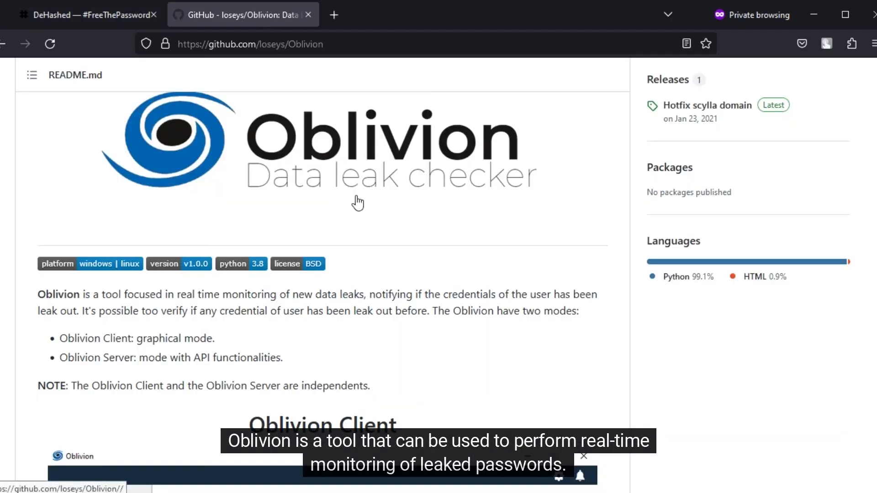